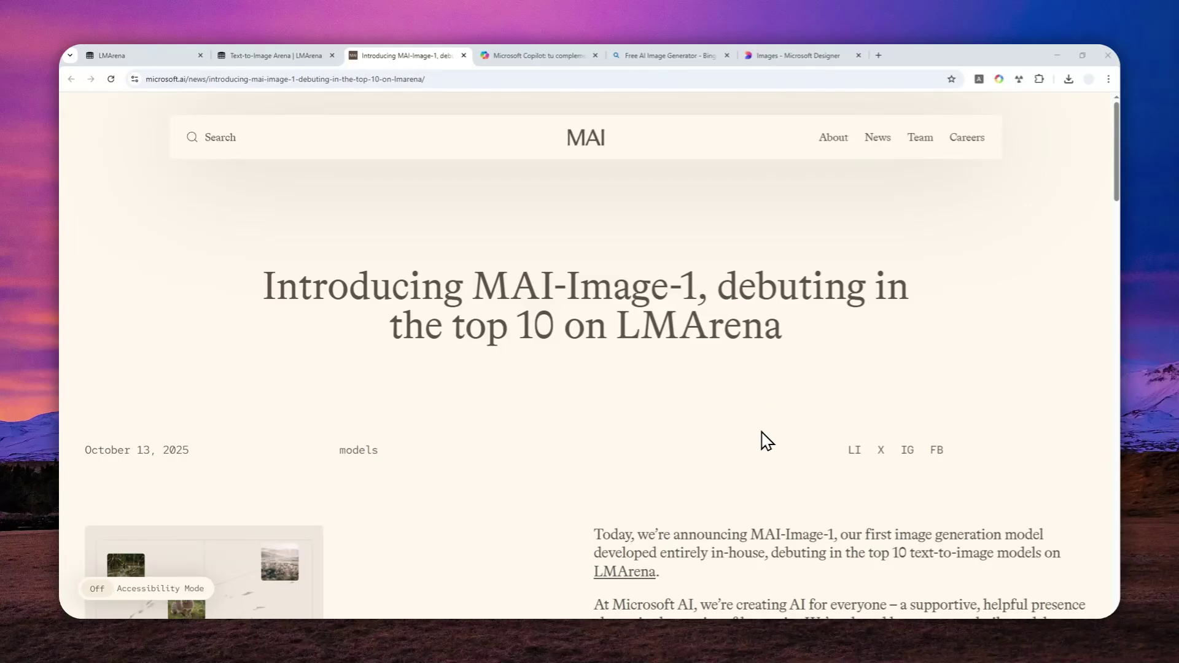
Highlight the MAI-Image-1 headline and scroll down through the announcement article.
left_click_drag(474, 288, 713, 291)
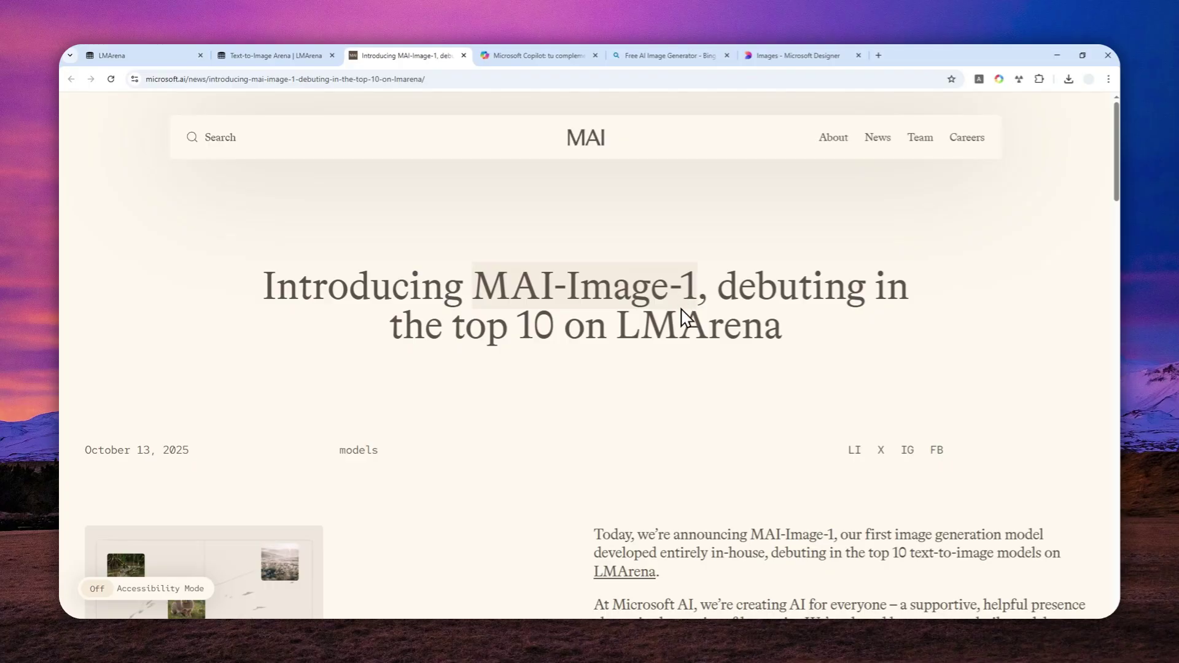
scroll(686, 317, "down", 3)
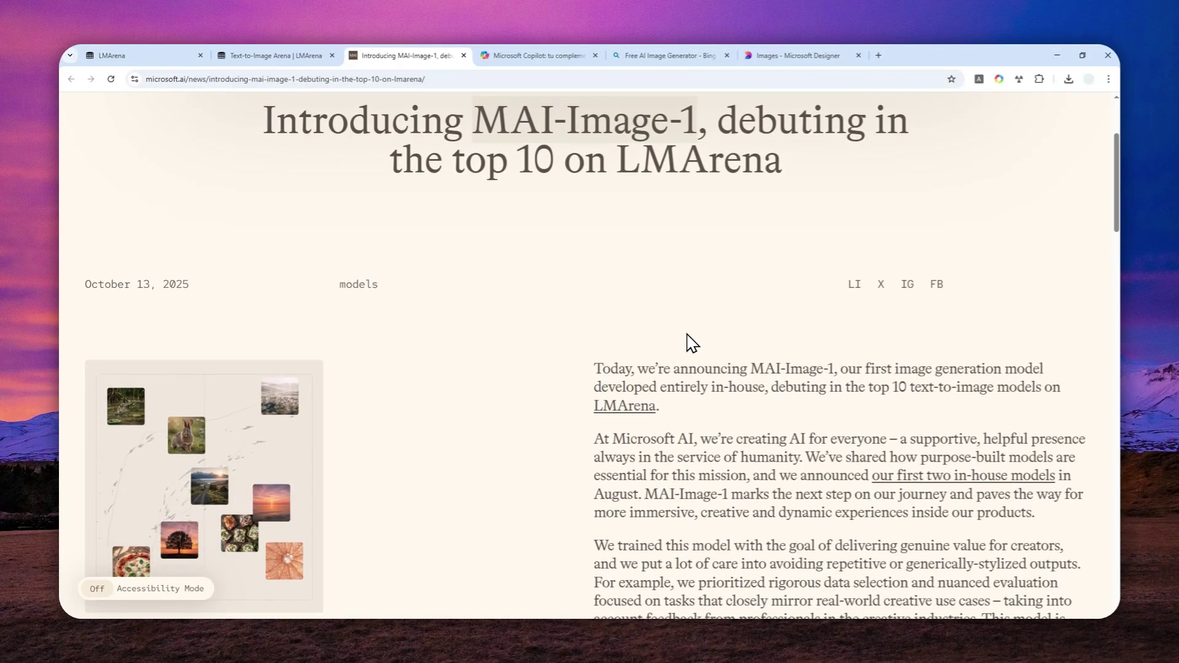
scroll(756, 339, "down", 4)
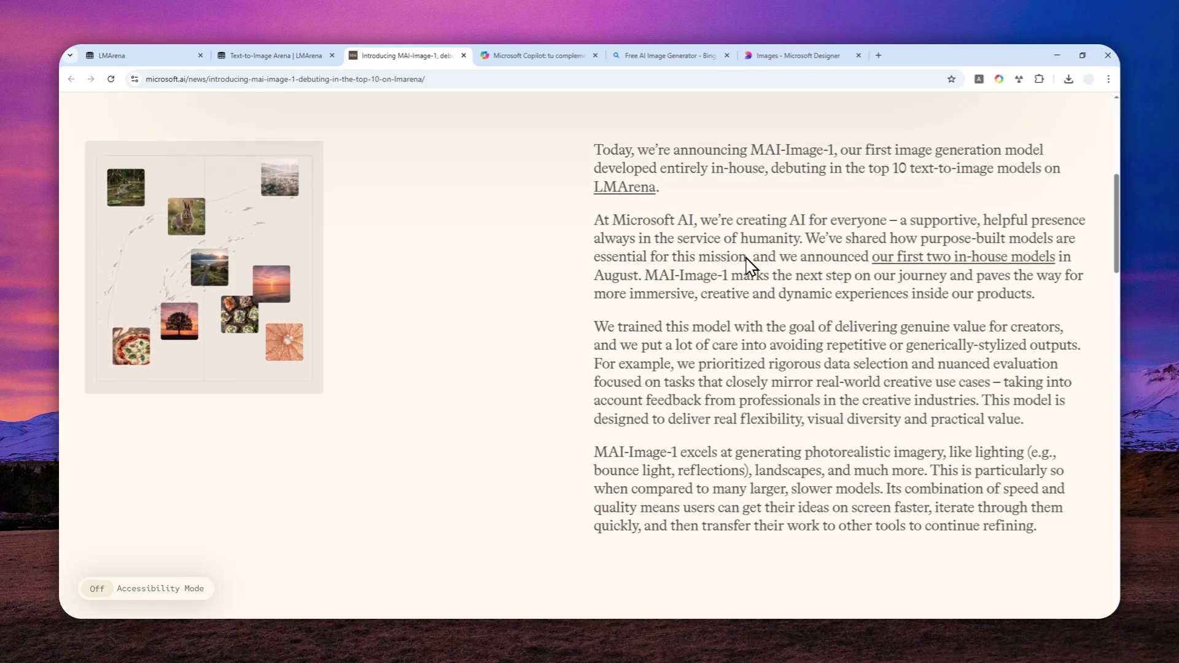
scroll(735, 269, "down", 1)
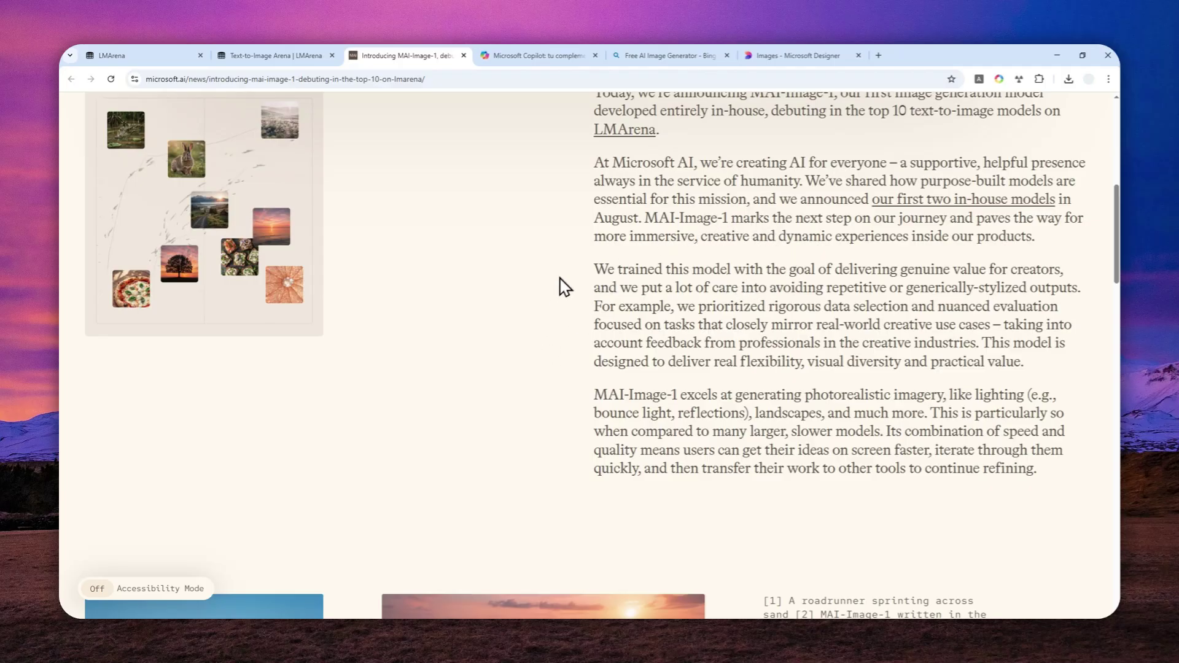
Compare the Bing image generator and Microsoft Designer pages, checking which image models are available.
left_click(670, 55)
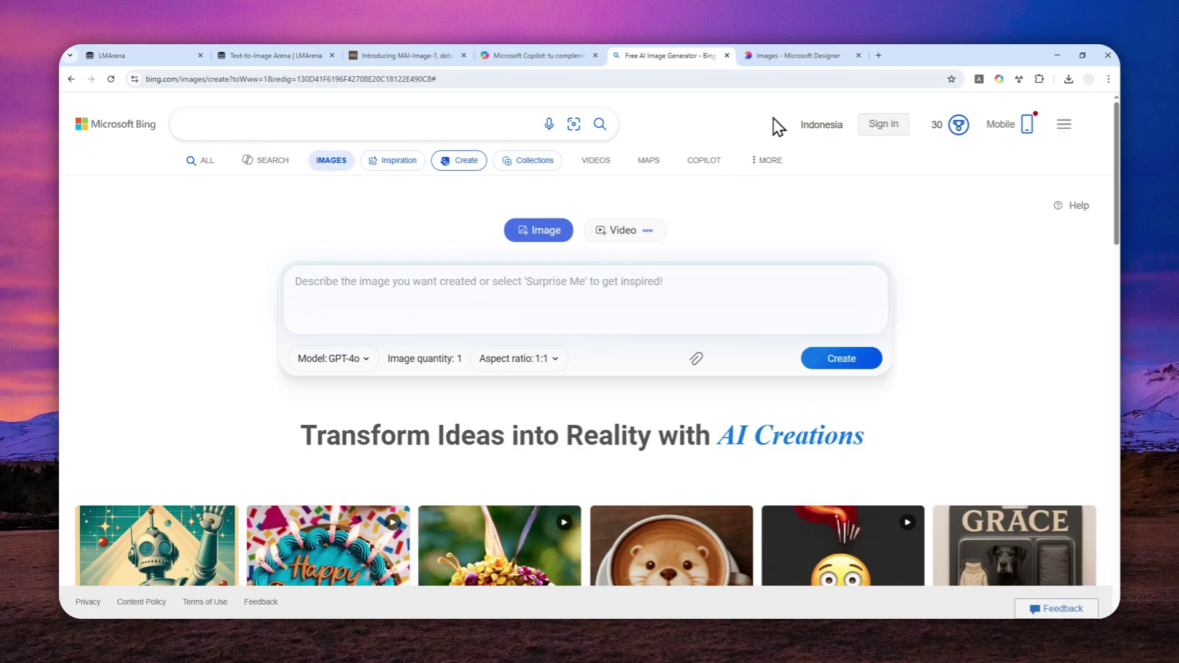
left_click(801, 54)
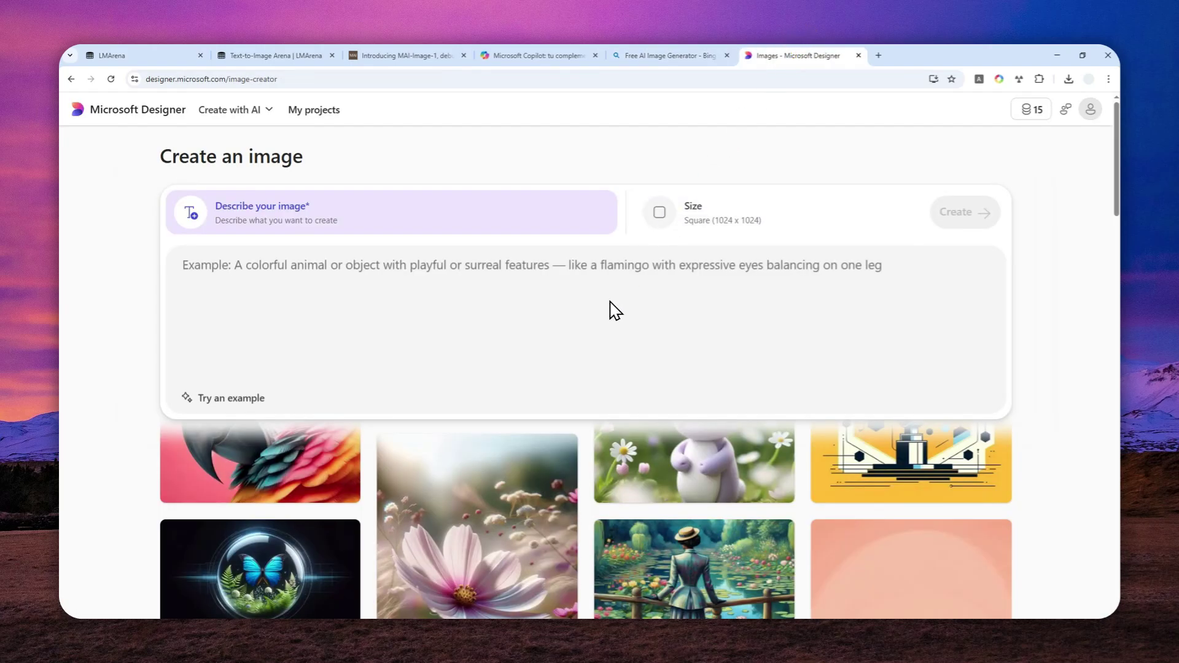
left_click(653, 57)
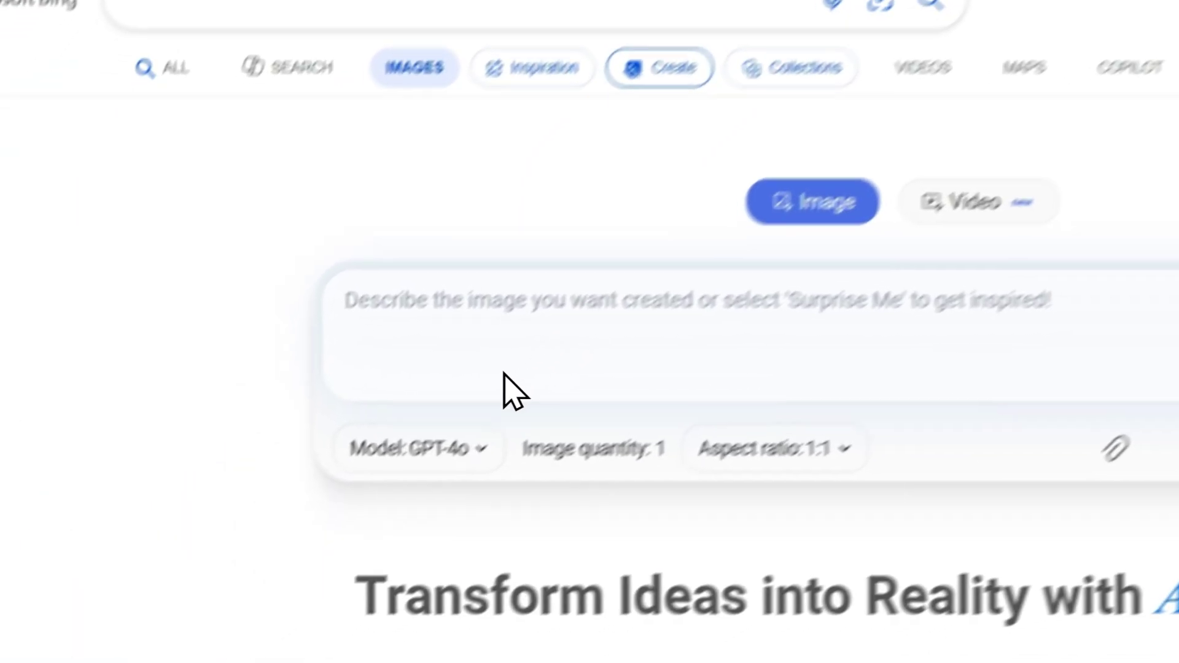
left_click(473, 400)
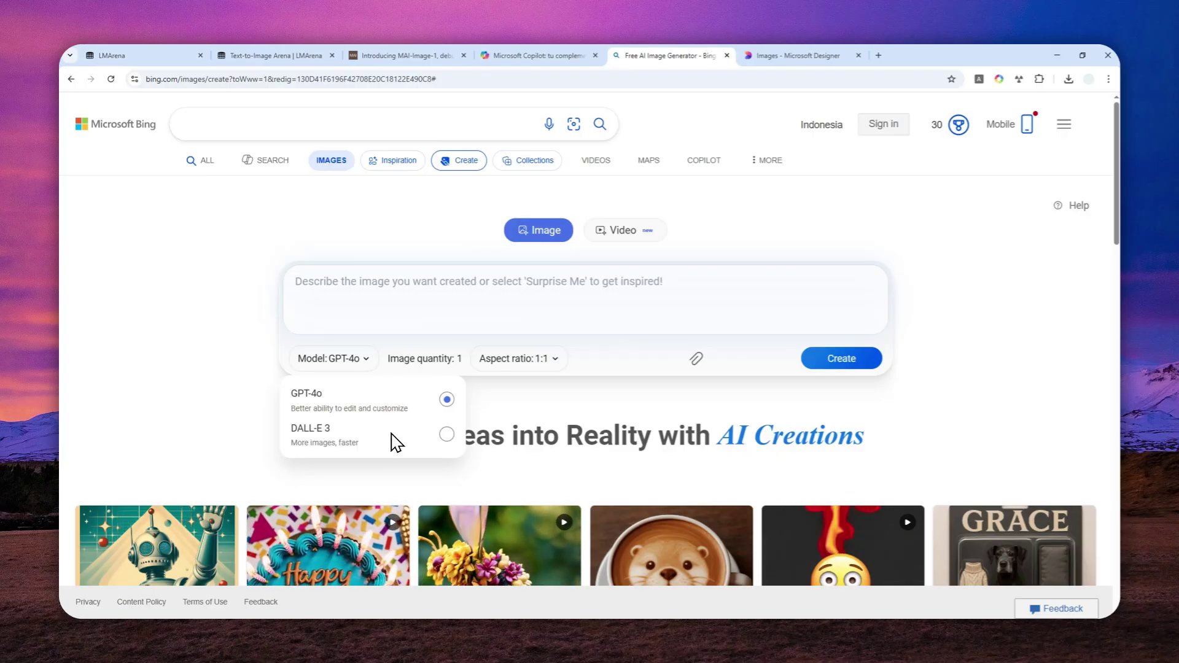
Back in the article, highlight the bounce-light note, then go to the Text-to-Image Arena leaderboard.
left_click(406, 56)
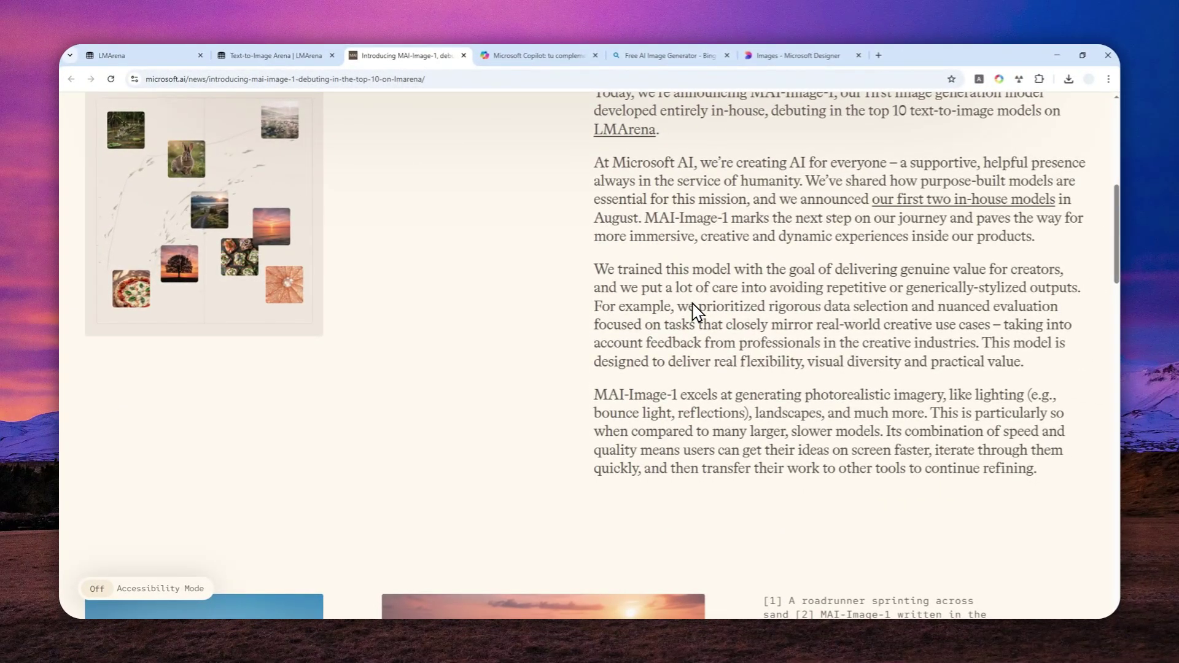
scroll(679, 256, "up", 7)
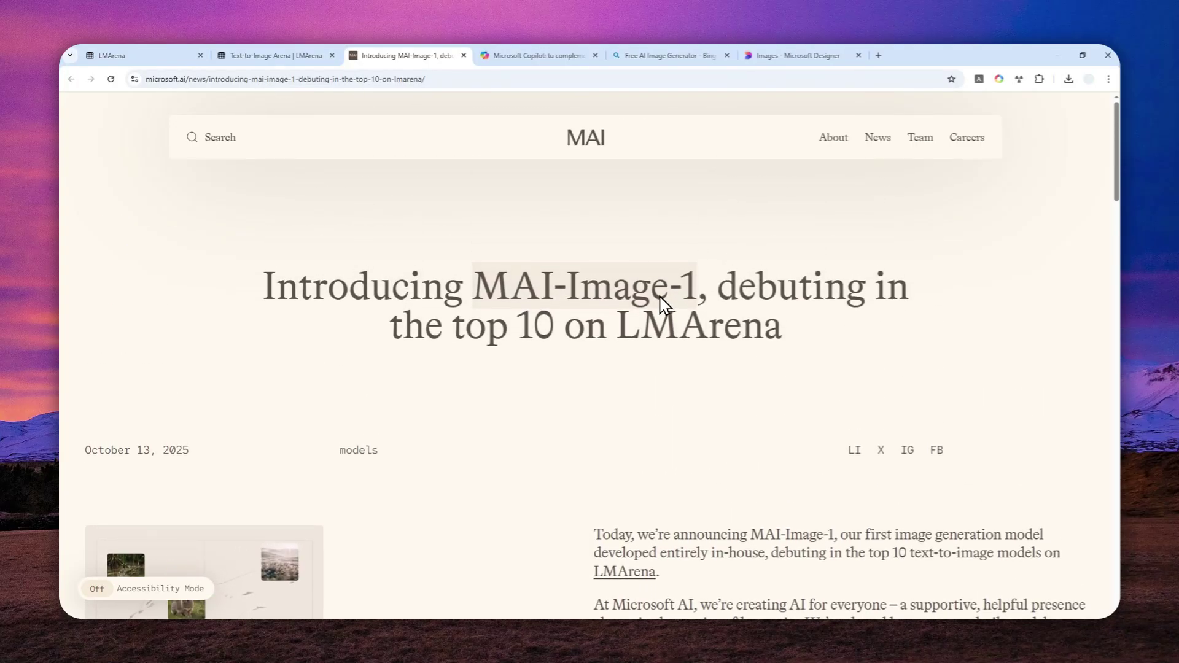
scroll(663, 301, "down", 4)
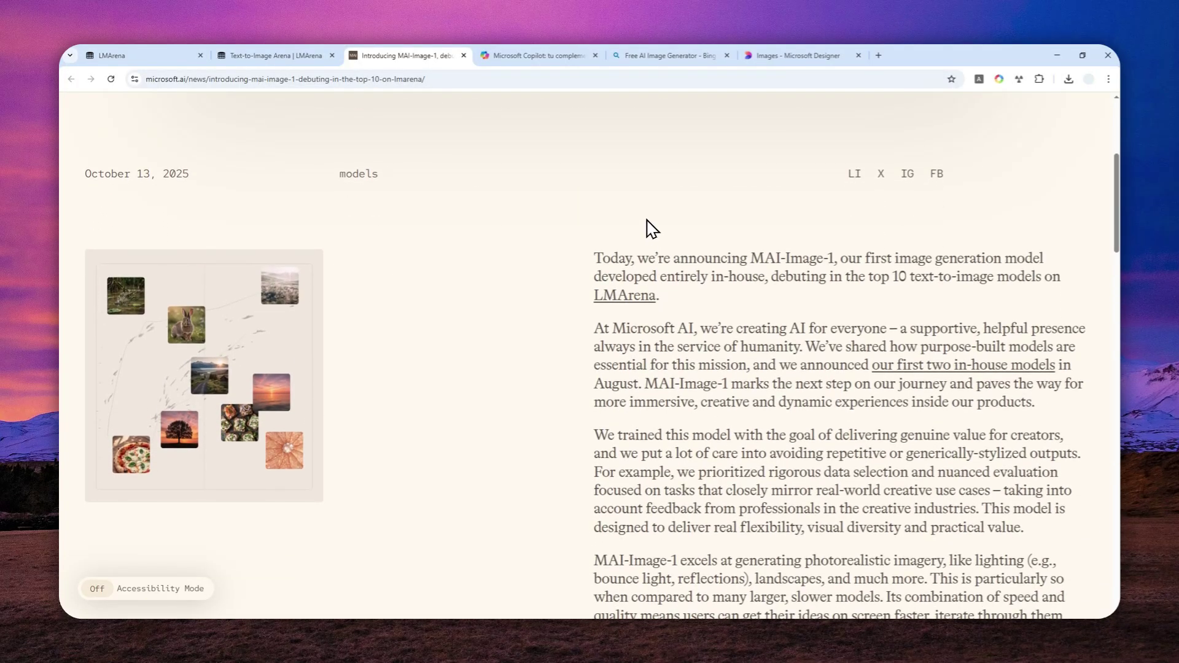
scroll(652, 229, "down", 4)
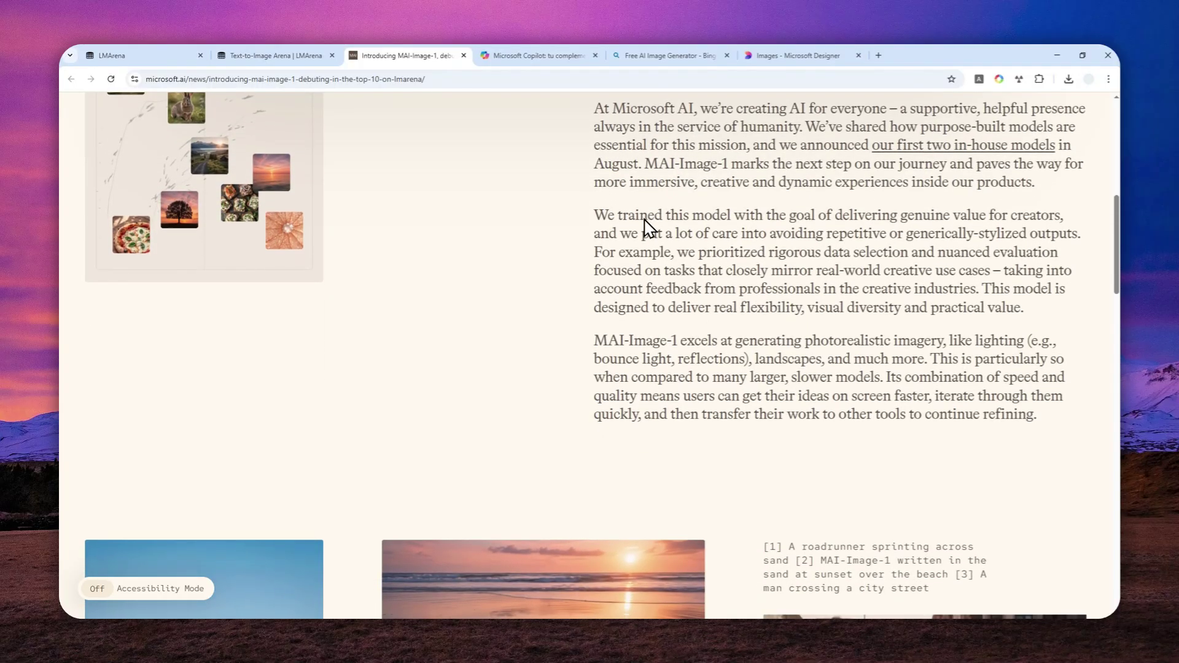
scroll(676, 258, "down", 2)
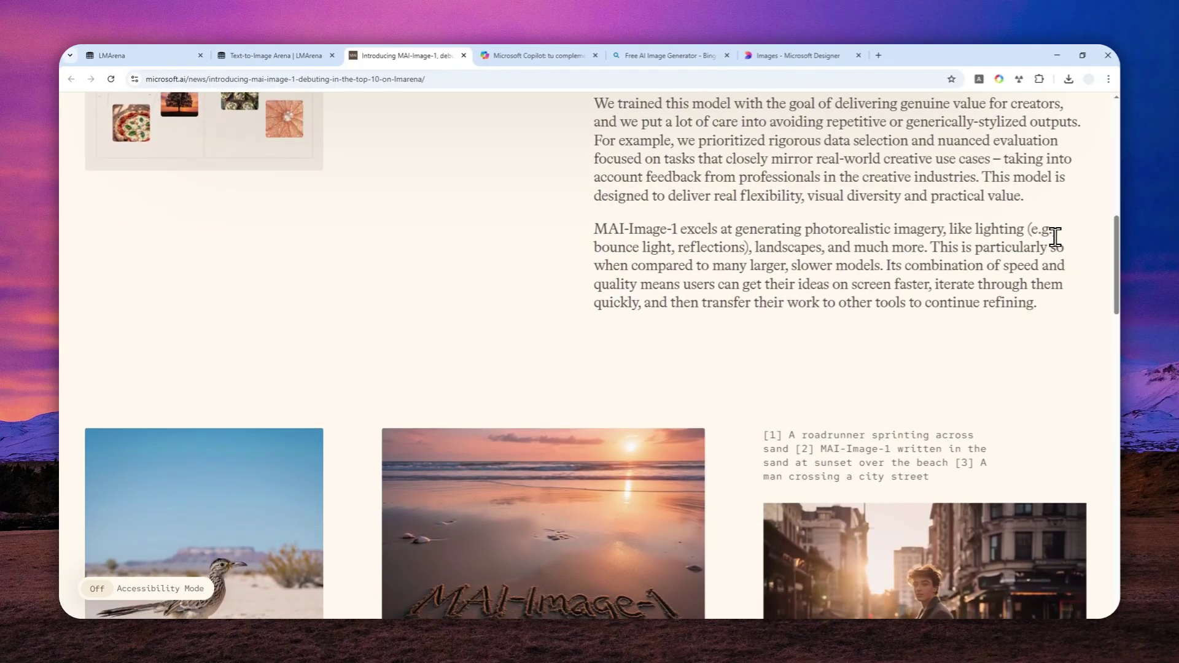
left_click_drag(1027, 232, 757, 255)
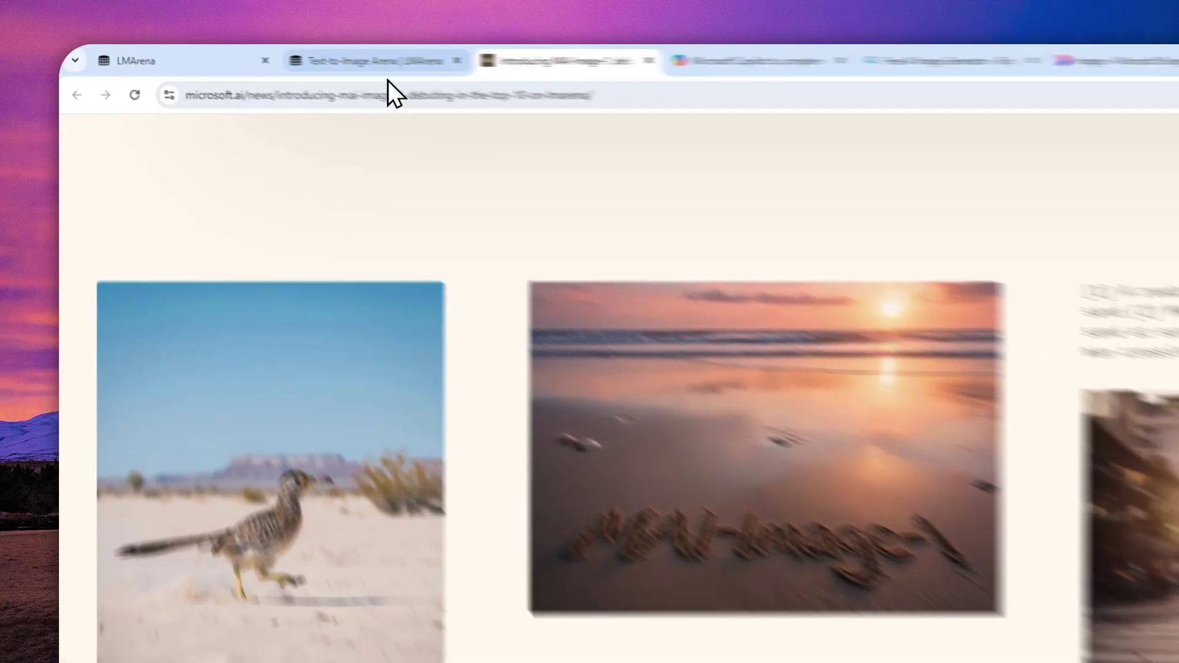
left_click(288, 56)
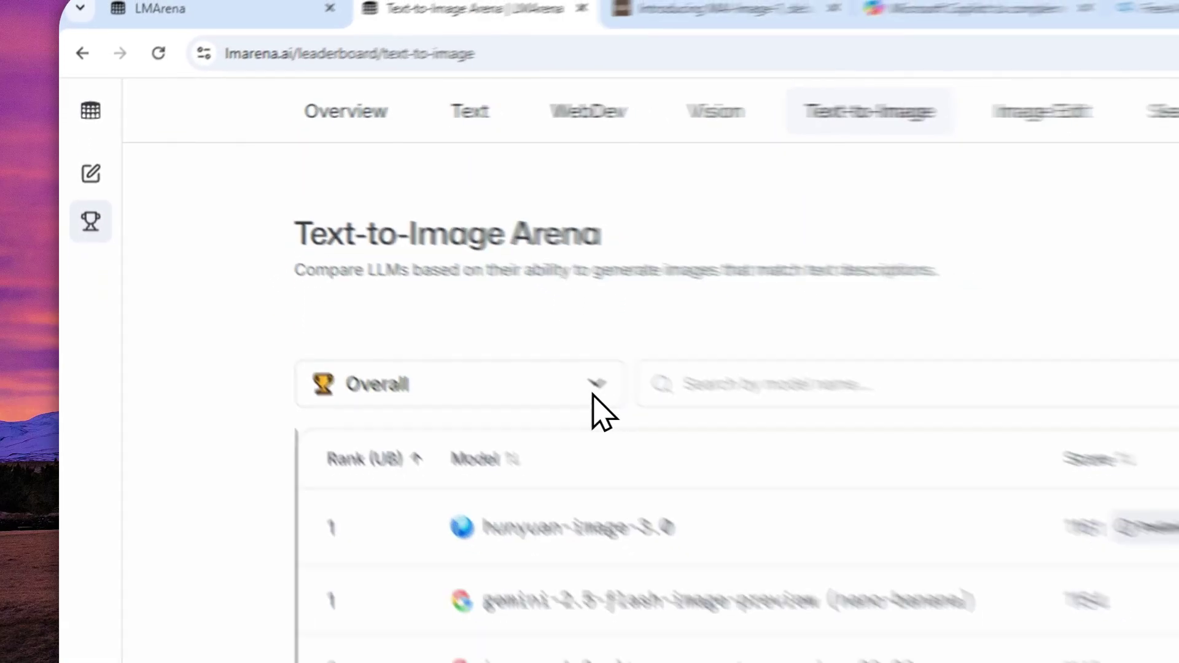
Check the mai-image-1 leaderboard entry, then reach LMArena's new chat page in Battle mode.
scroll(159, 274, "down", 2)
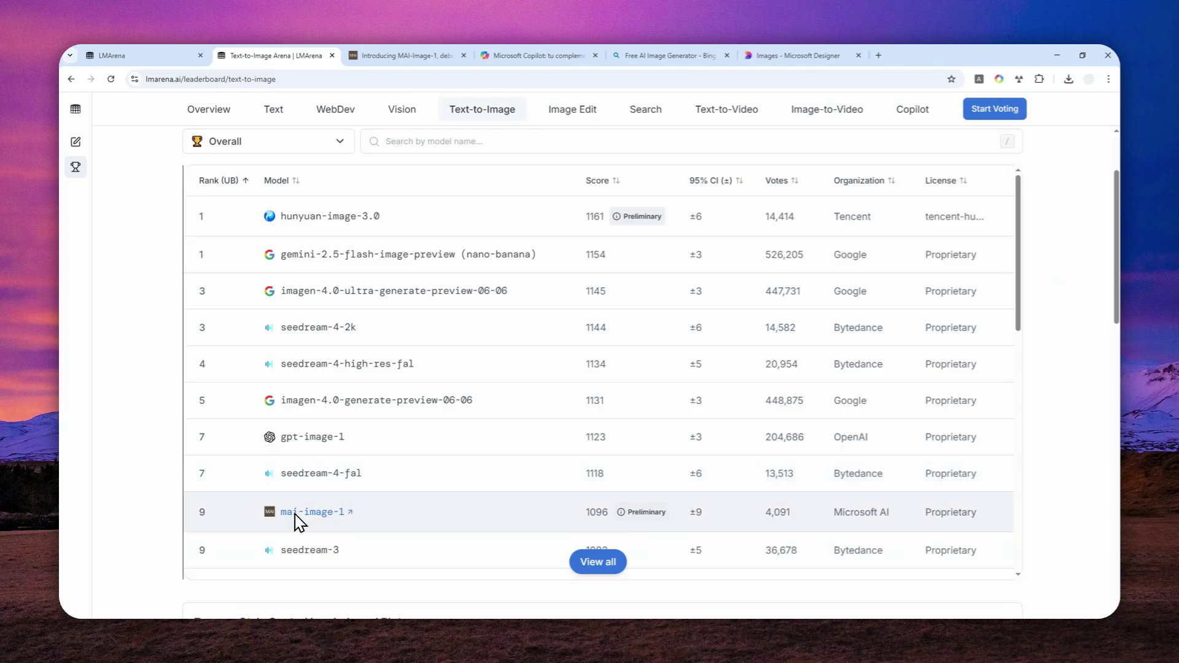
left_click(319, 522)
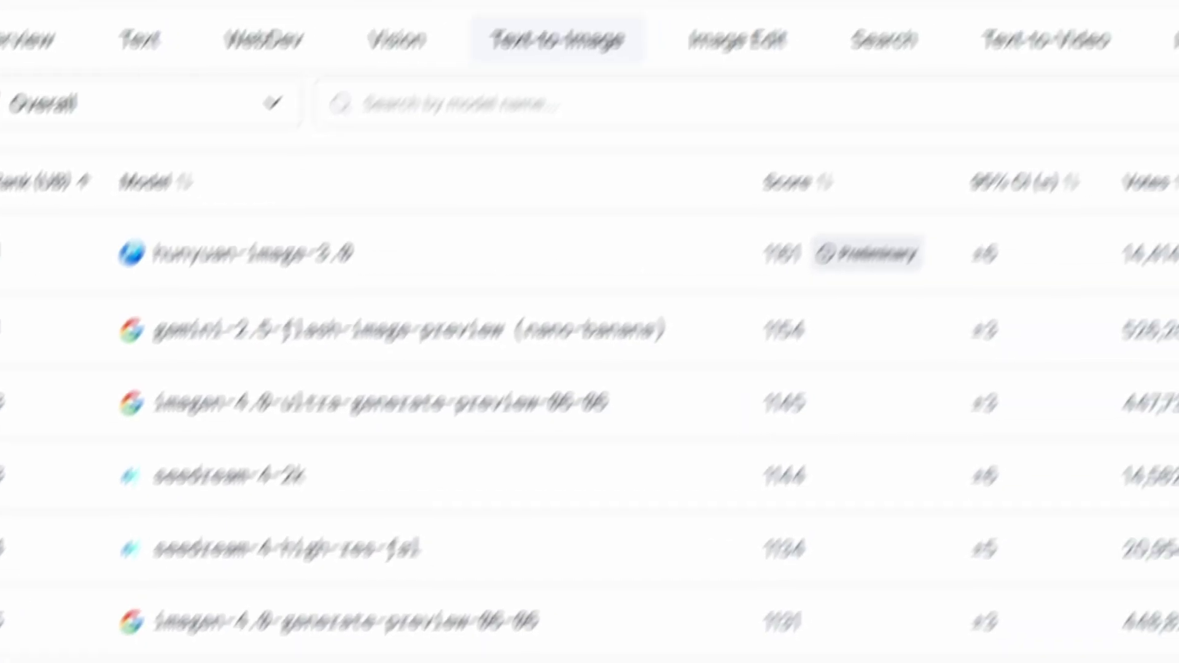
left_click(587, 43)
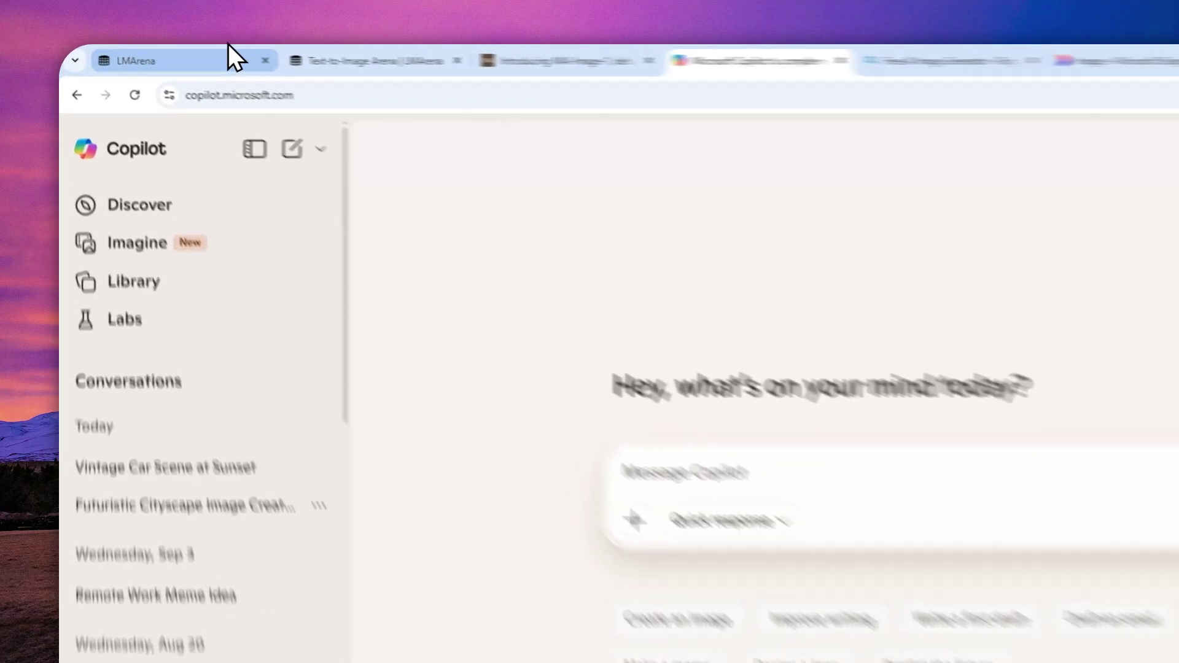
left_click(157, 55)
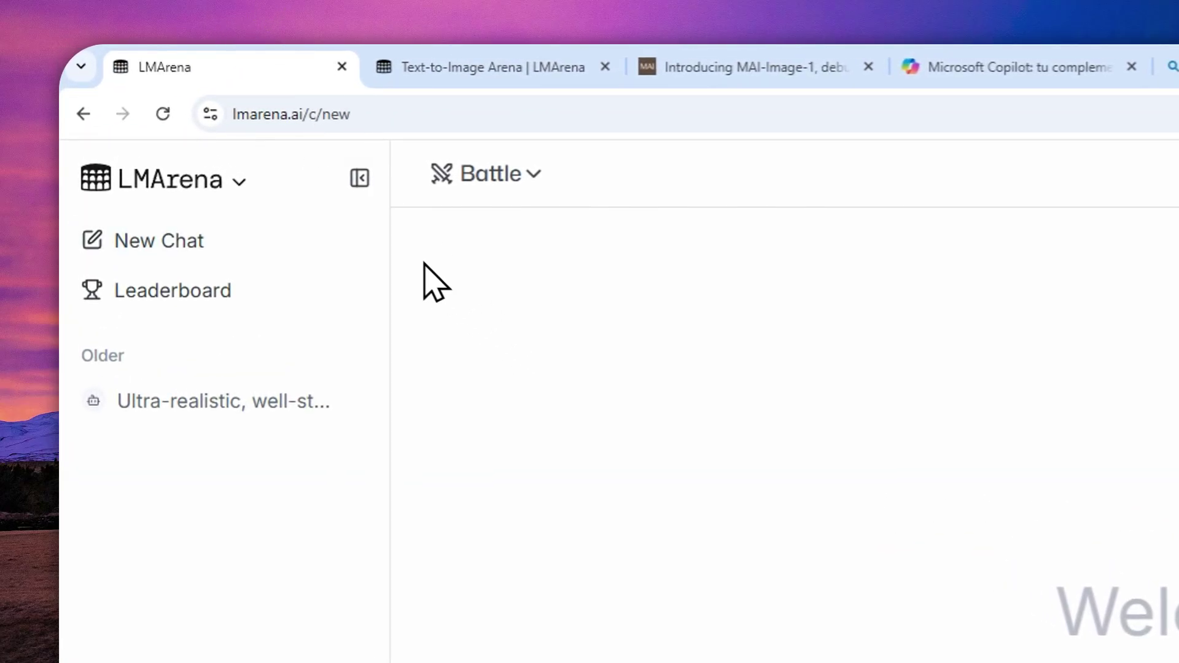
Start a new LMArena chat in image generation mode.
left_click(322, 122)
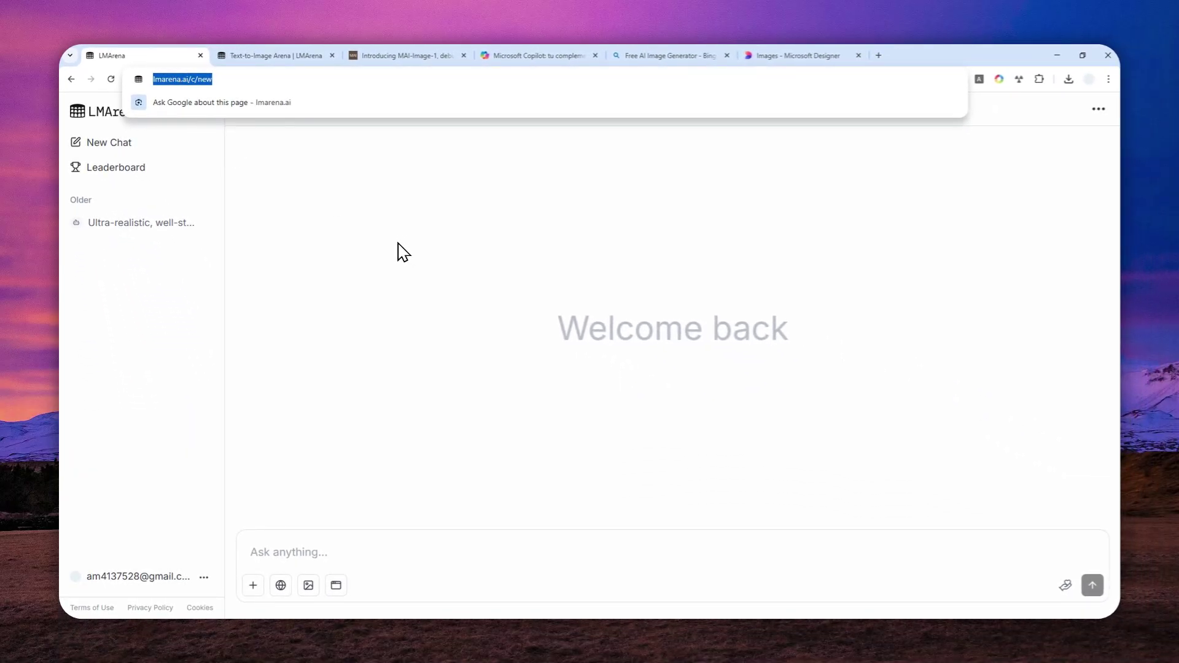
left_click(116, 143)
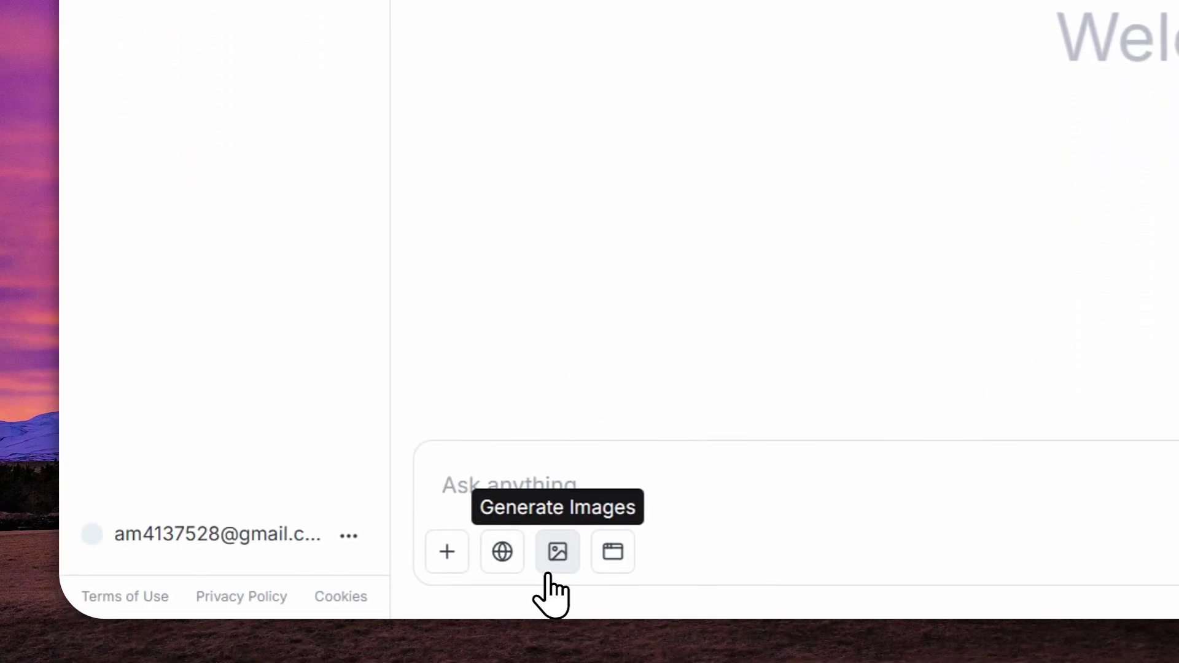
left_click(548, 573)
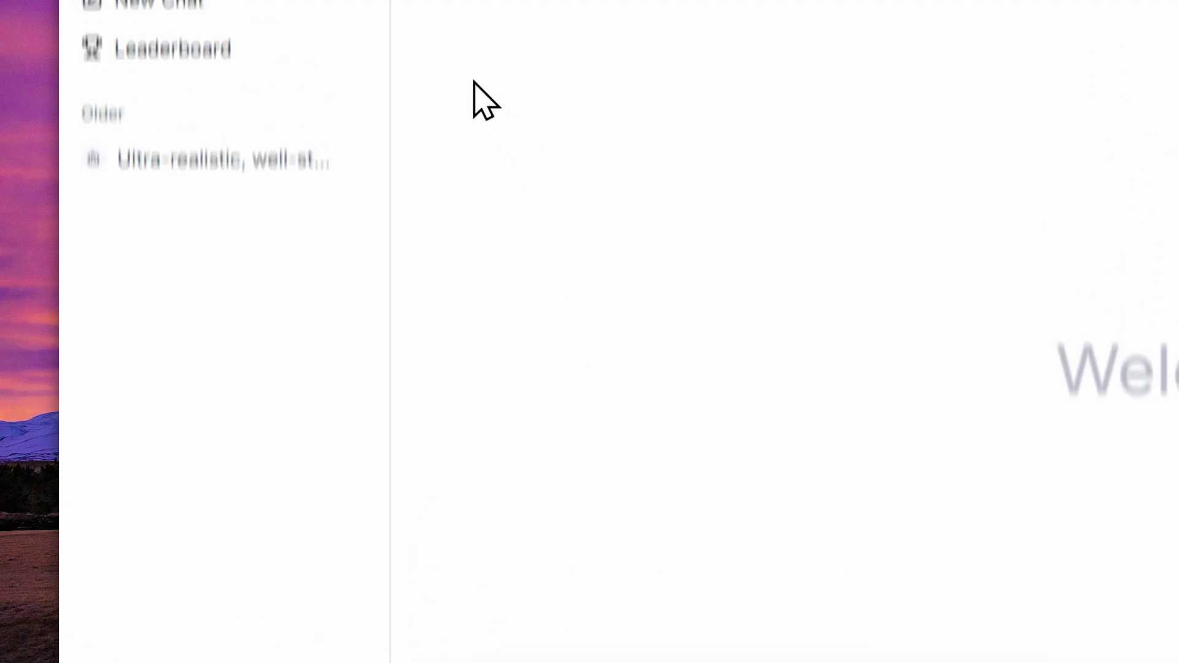
Switch to Direct Chat mode and pick mai-image-1 after searching 'mai-'.
left_click(474, 138)
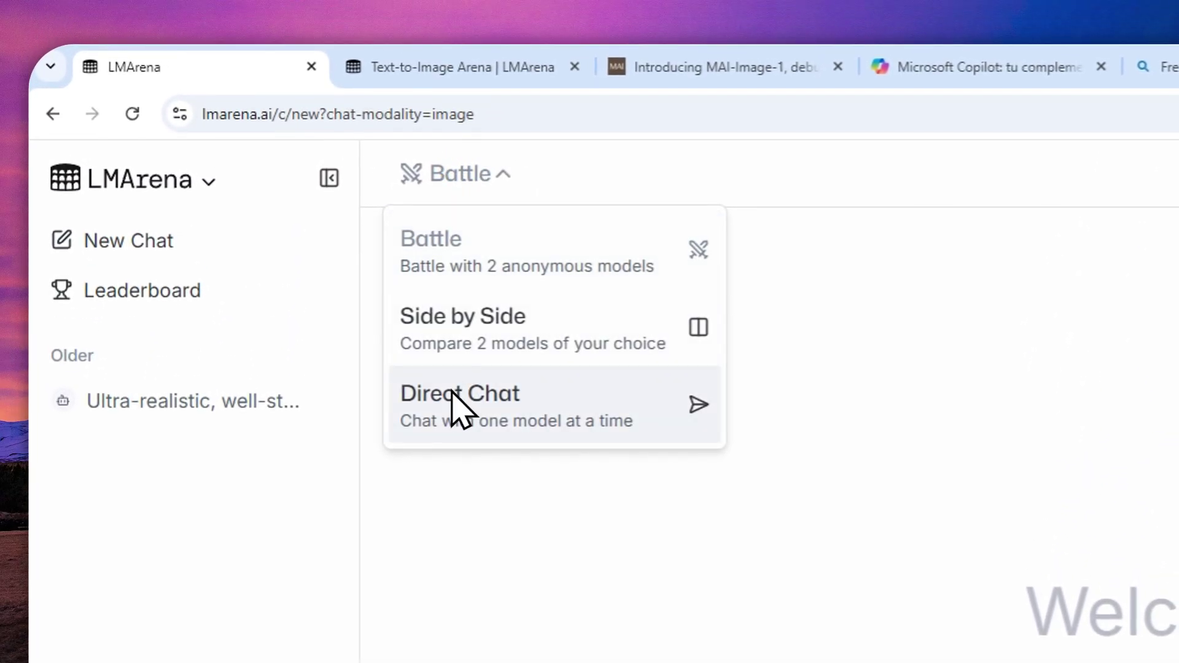
left_click(456, 403)
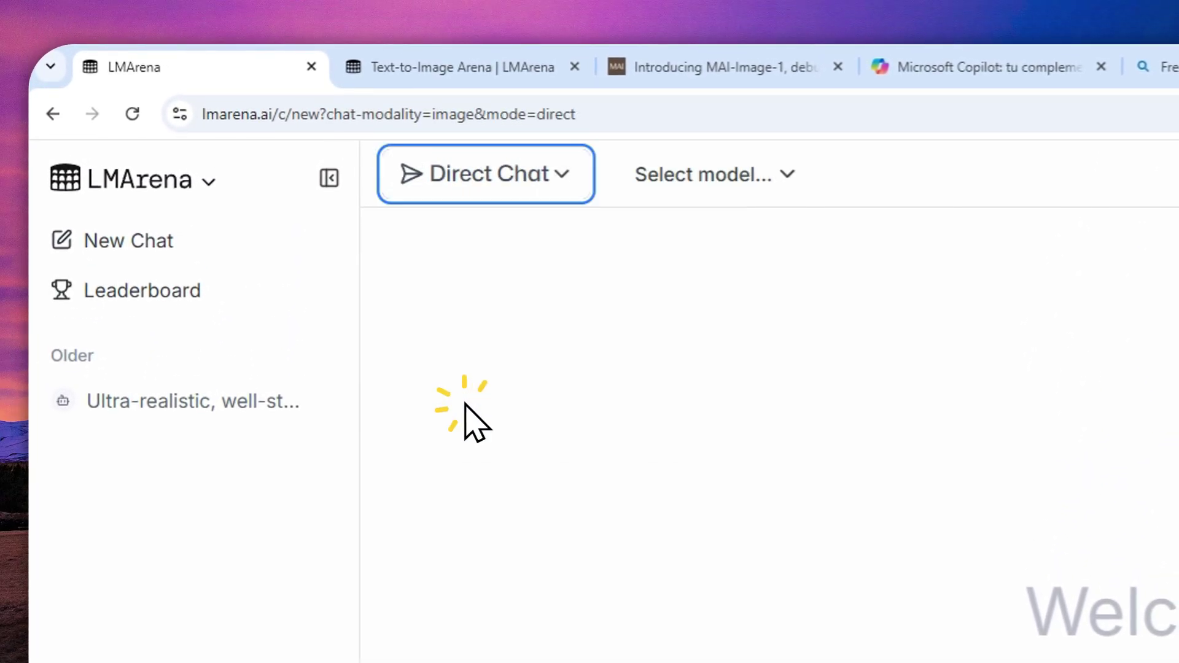
left_click(728, 180)
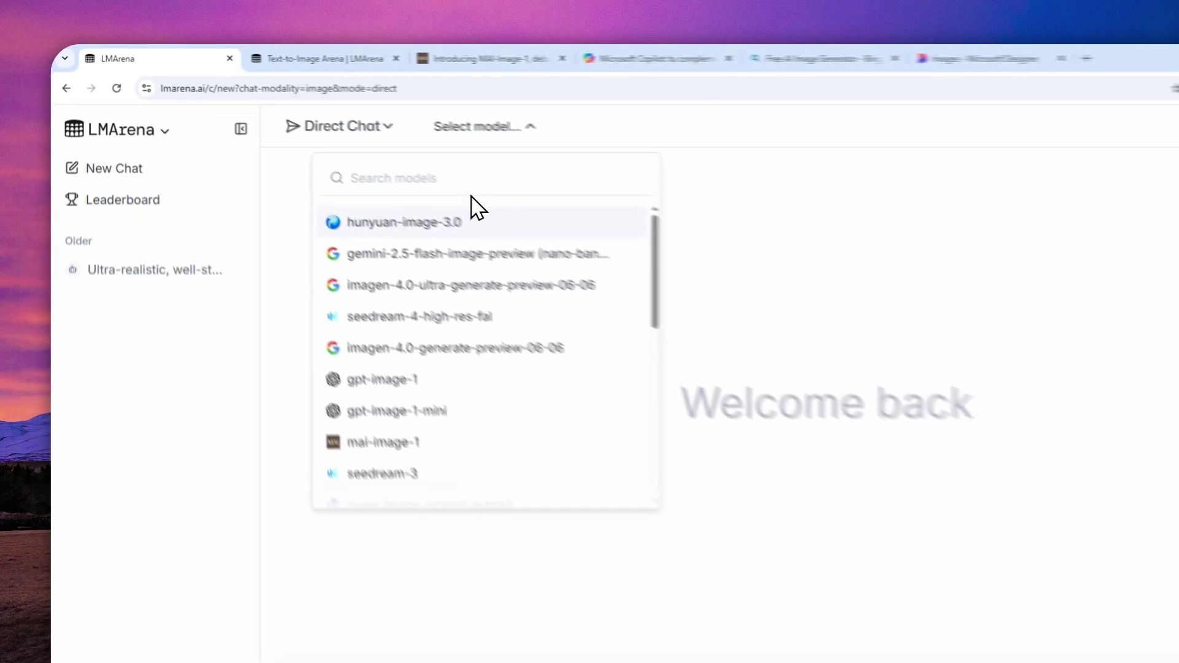
type("mai-")
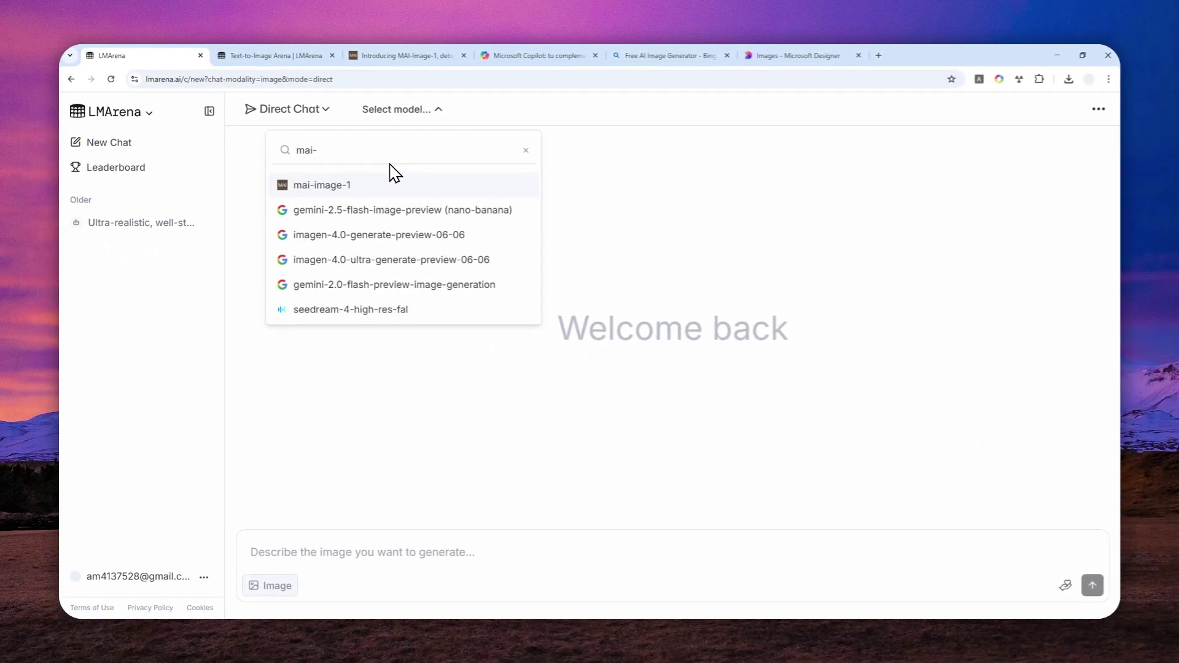
left_click(387, 182)
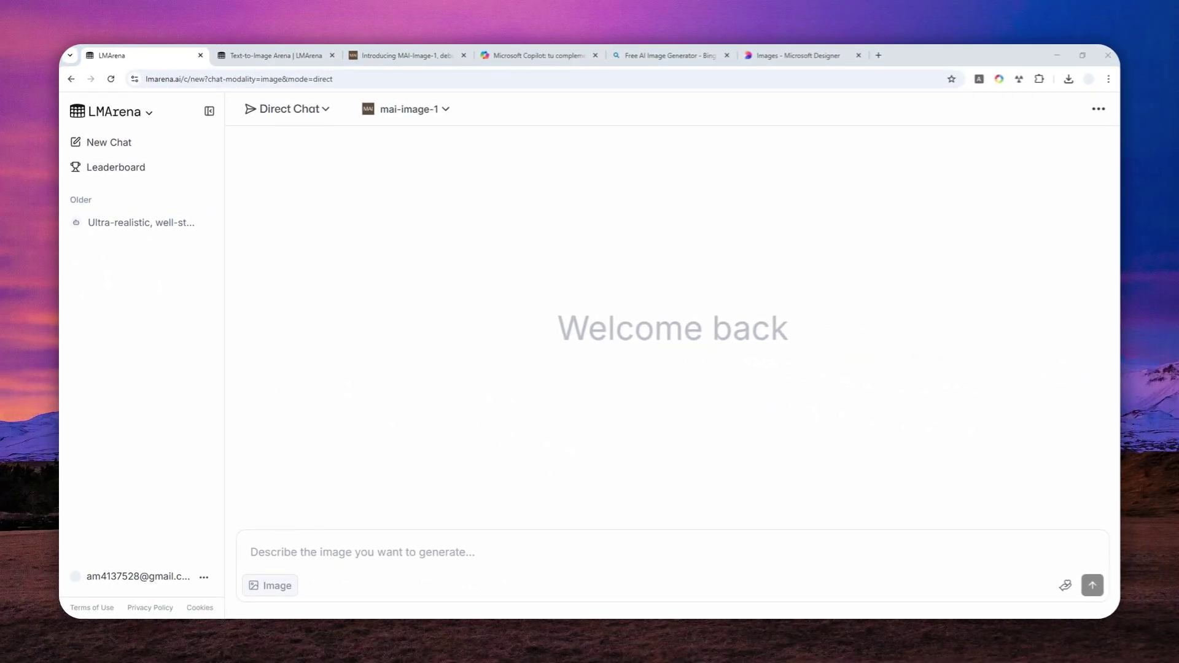
Paste the vintage red car, rain-soaked sunset street prompt and send it to mai-image-1.
right_click(296, 541)
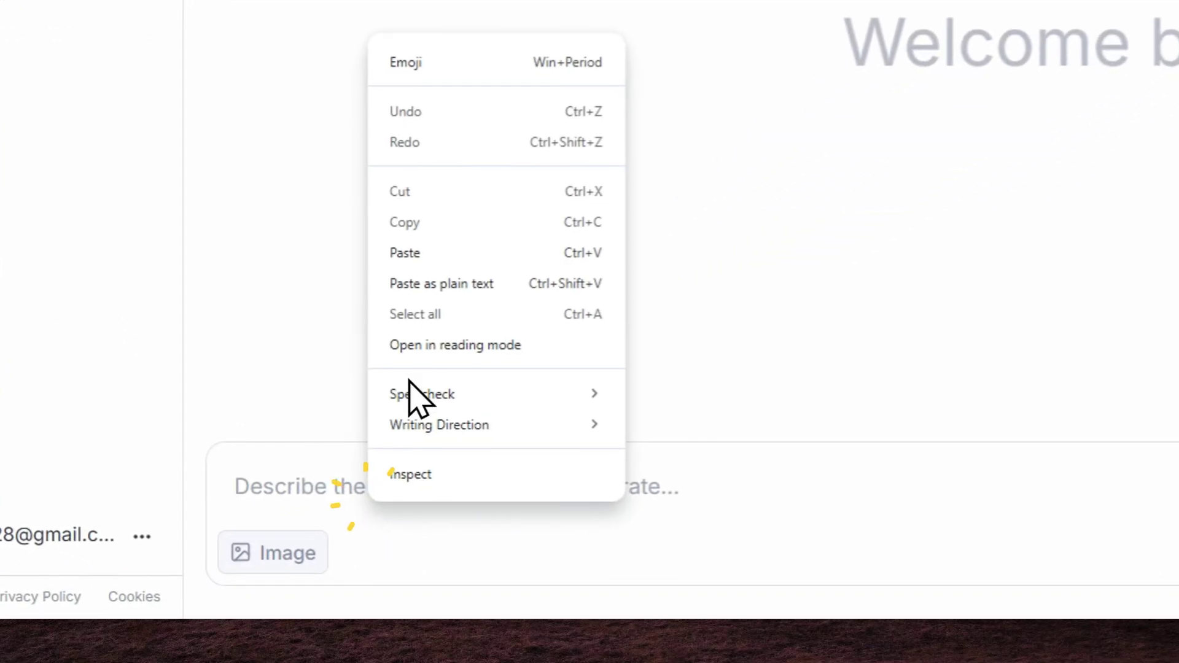
left_click(430, 250)
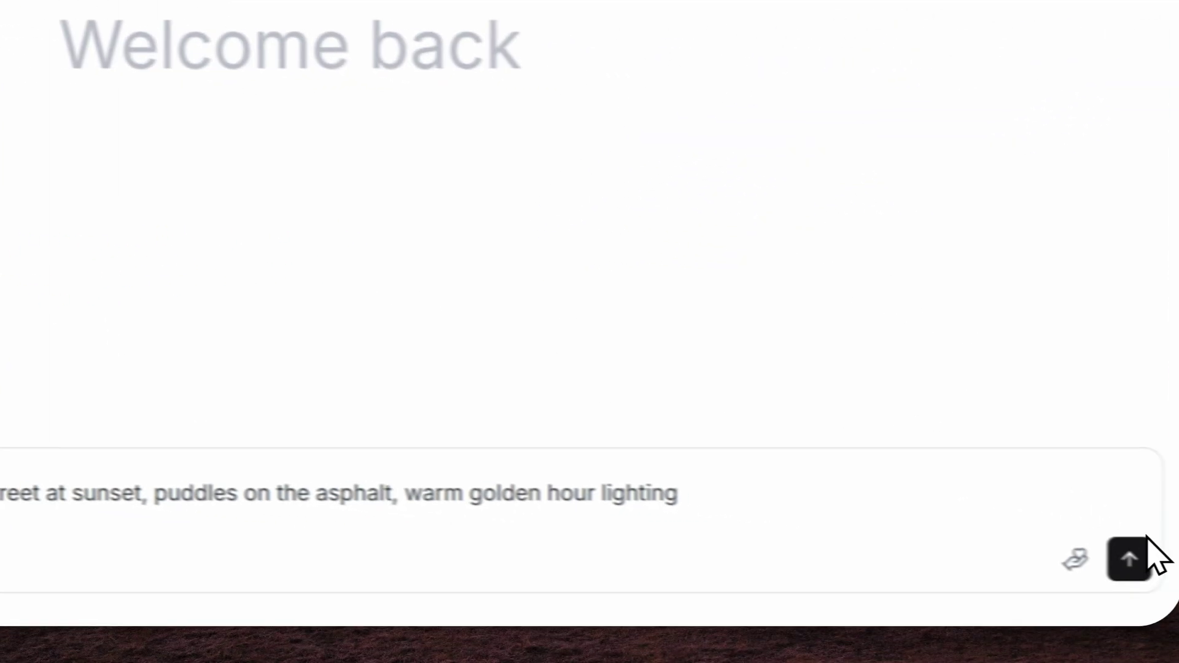
left_click(1133, 556)
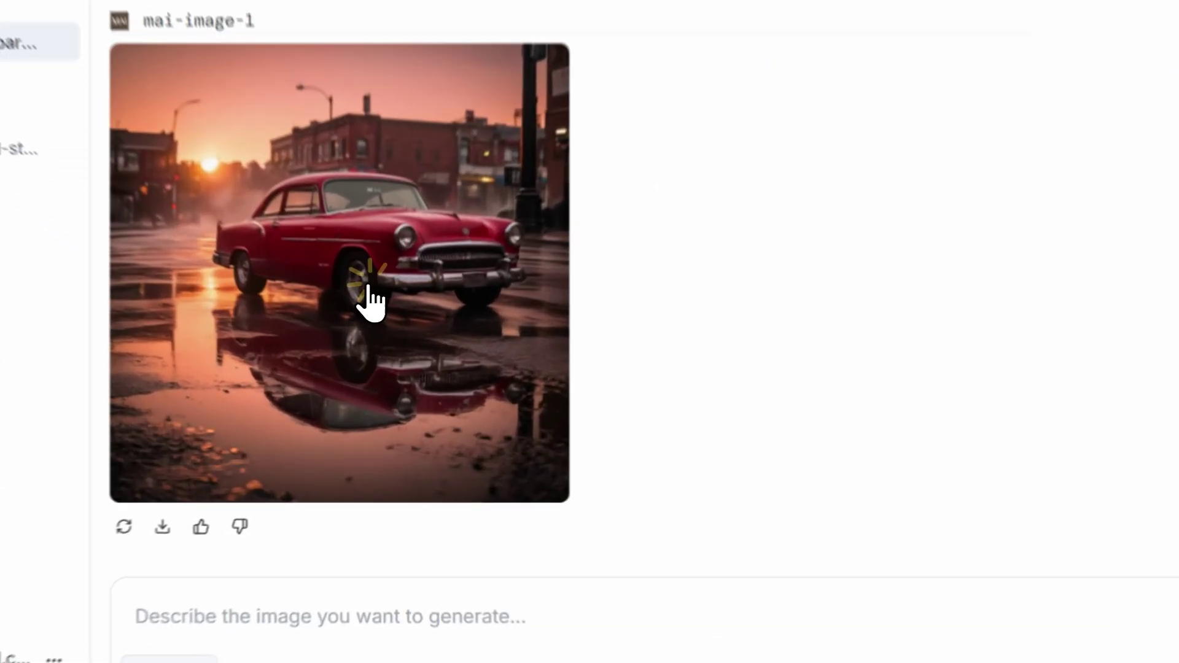
Enlarge the red car image, review the leaderboard with mai-image-1 ranked 9th, and return to the article.
left_click(384, 372)
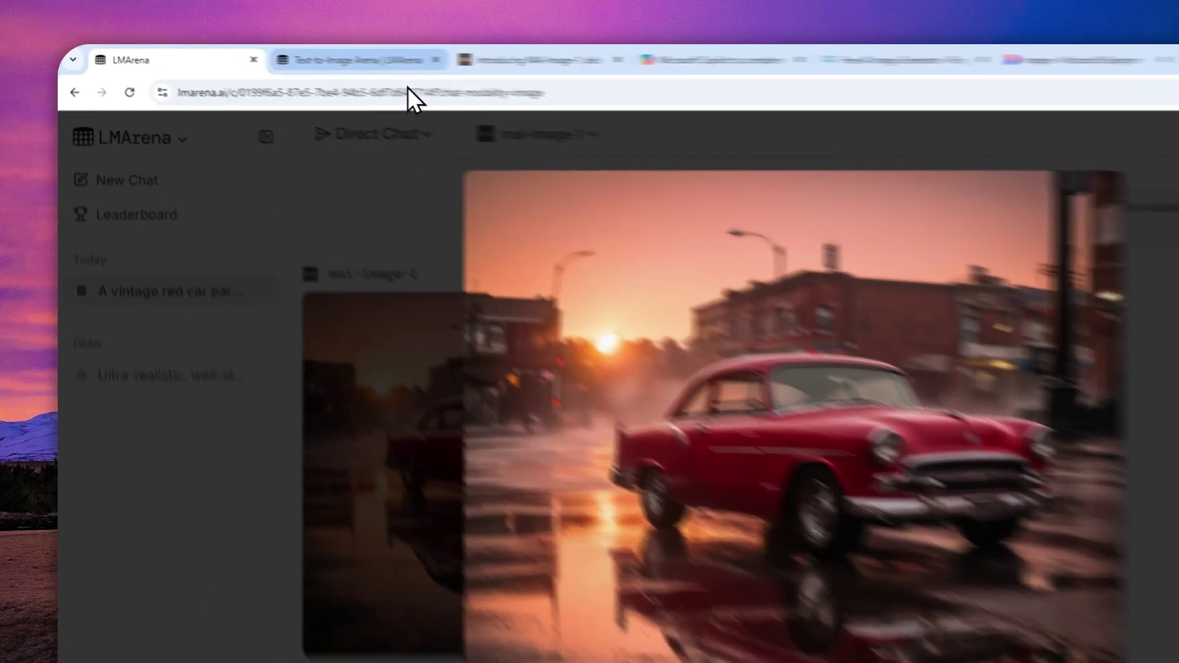
left_click(275, 56)
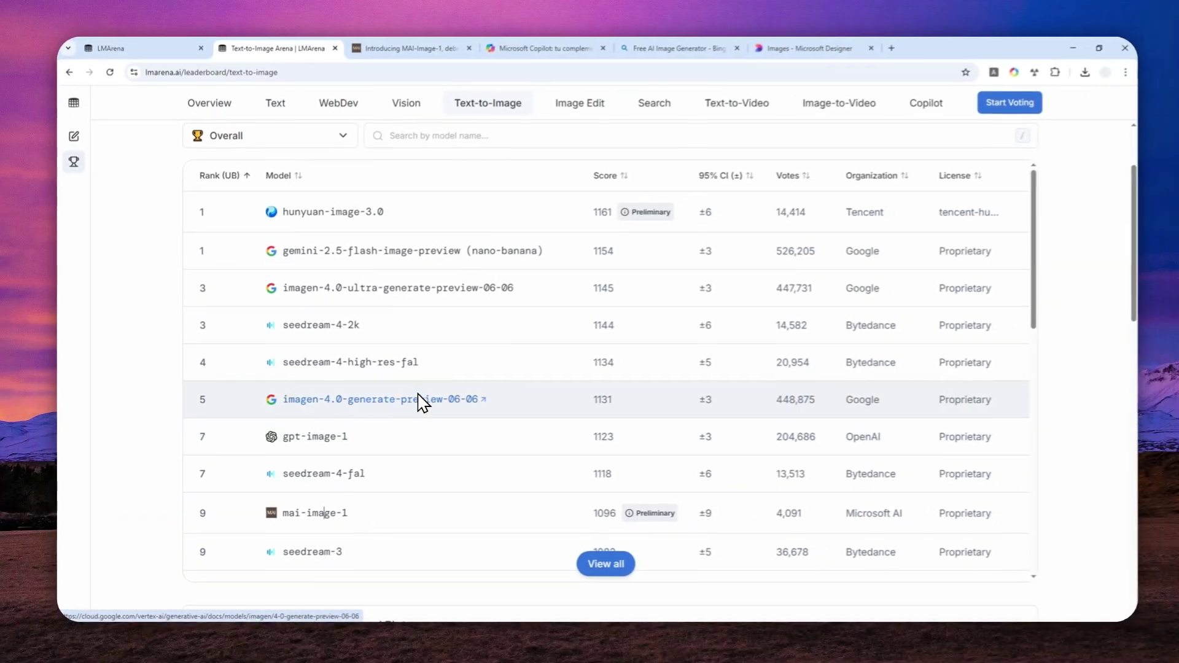
scroll(436, 344, "up", 1)
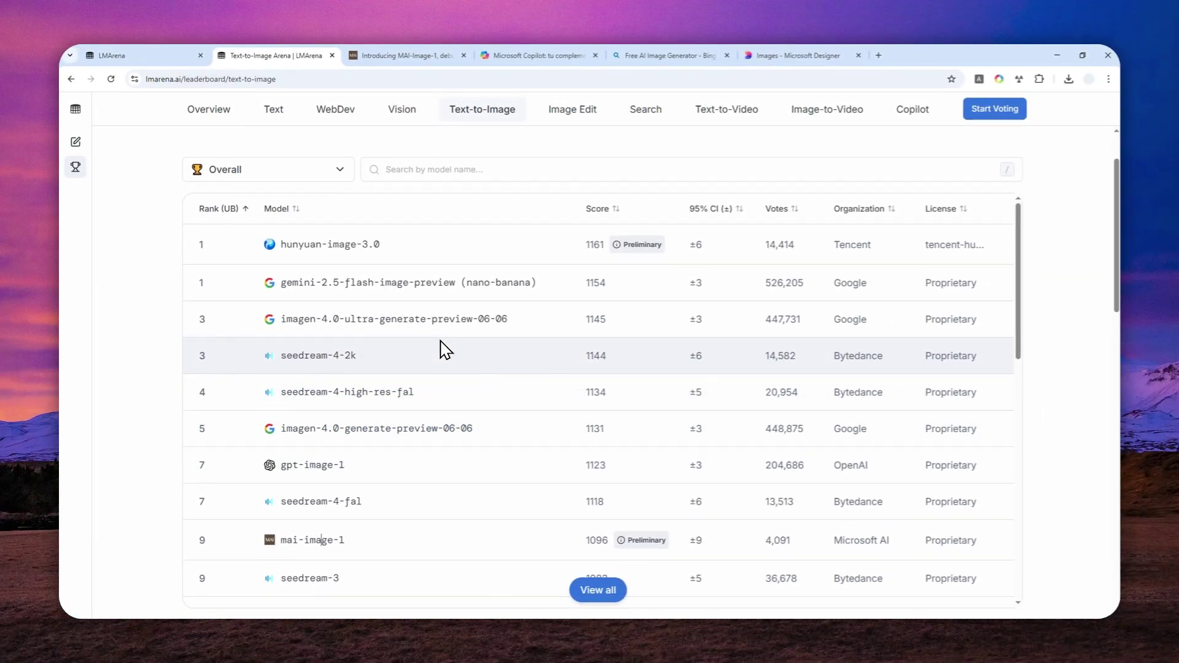
scroll(441, 348, "down", 1)
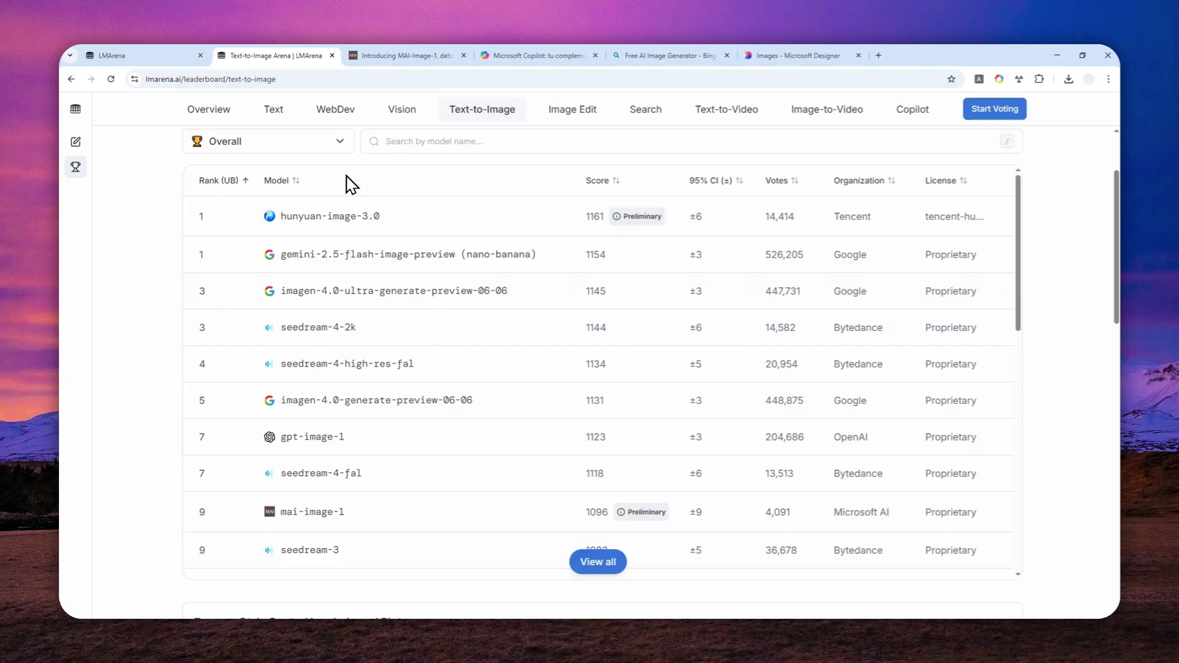
left_click(410, 49)
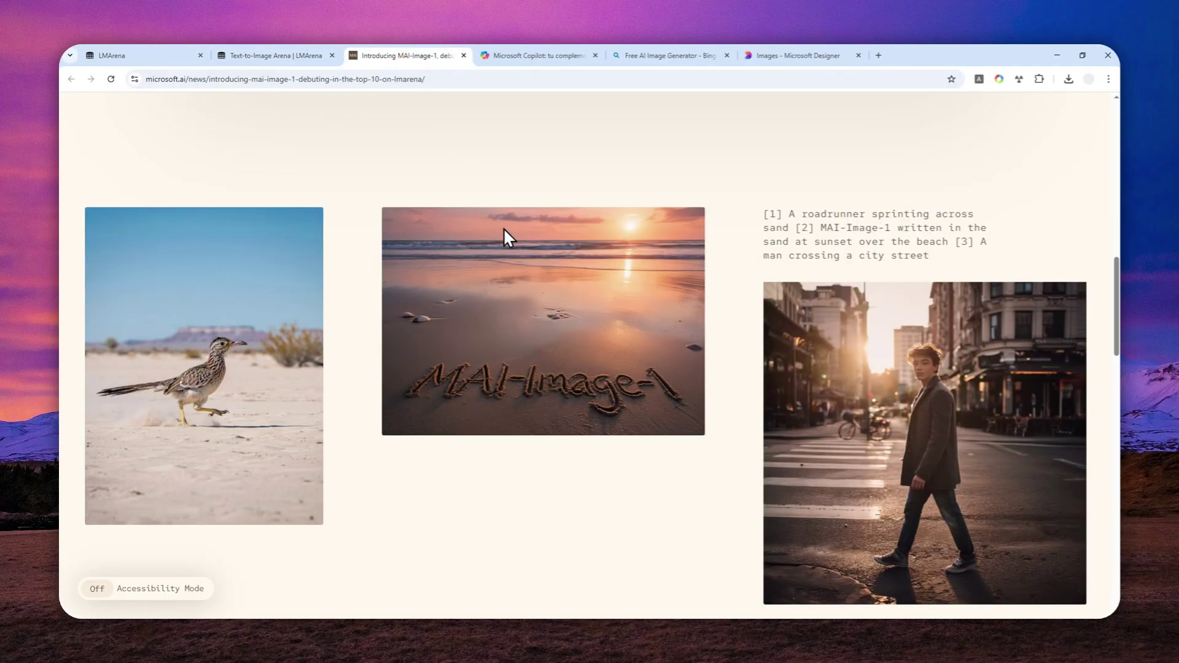
Scroll the article's sample images, then reopen the red car image enlarged in LMArena.
scroll(504, 237, "down", 3)
left_click(169, 52)
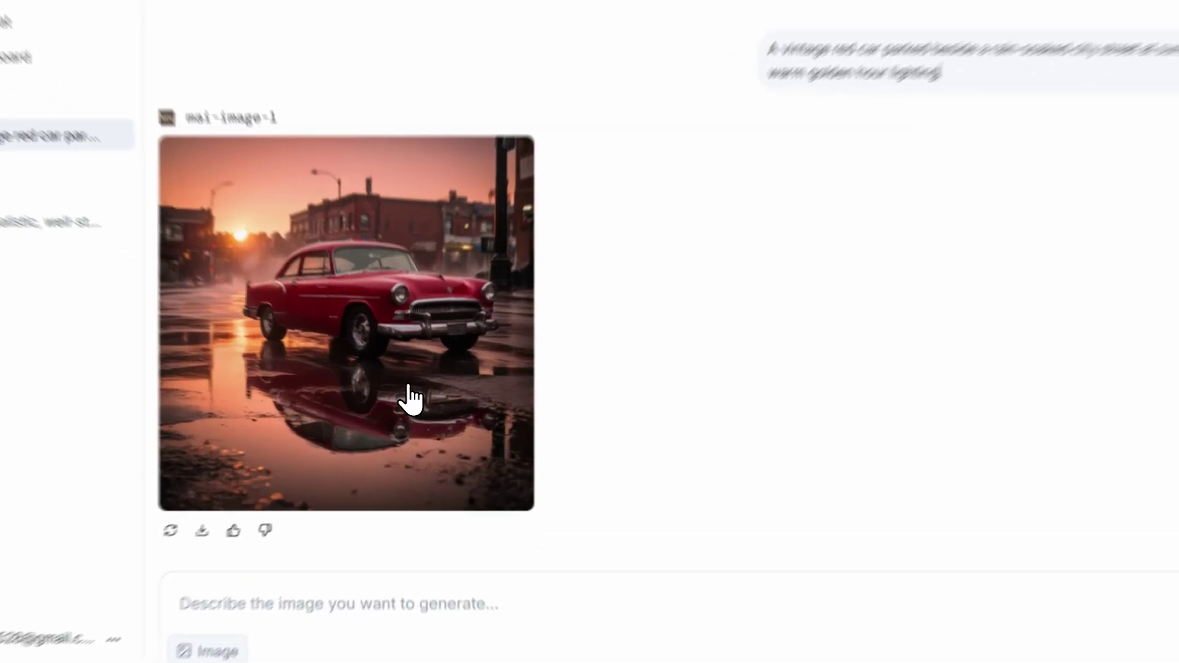
left_click(413, 408)
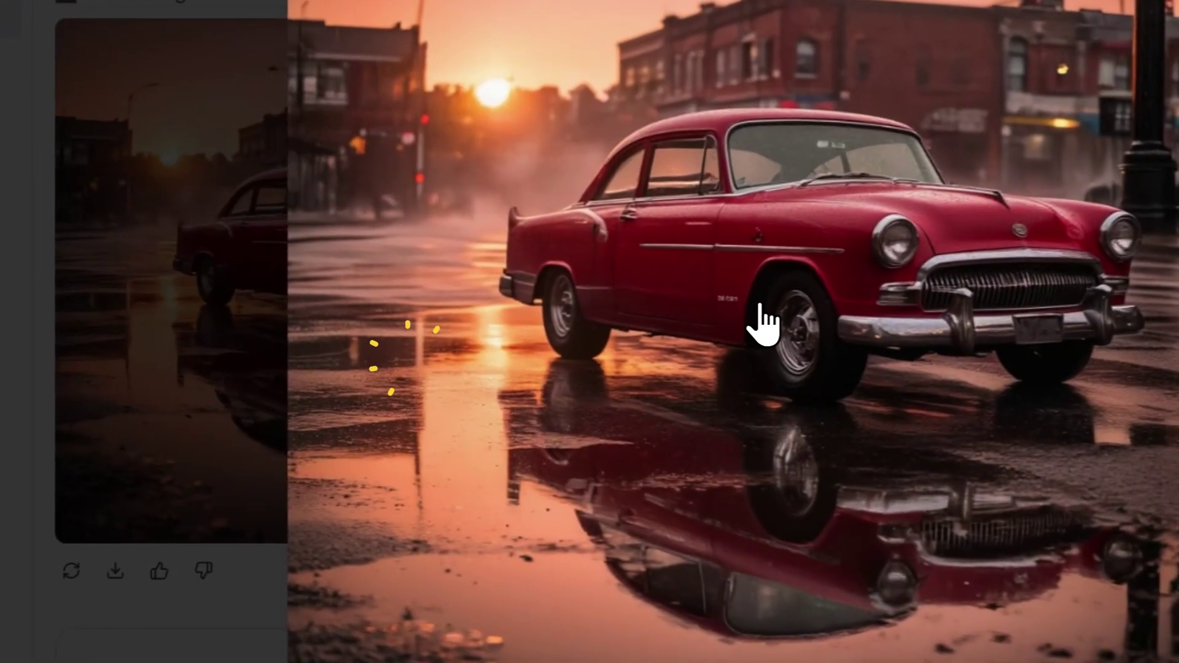